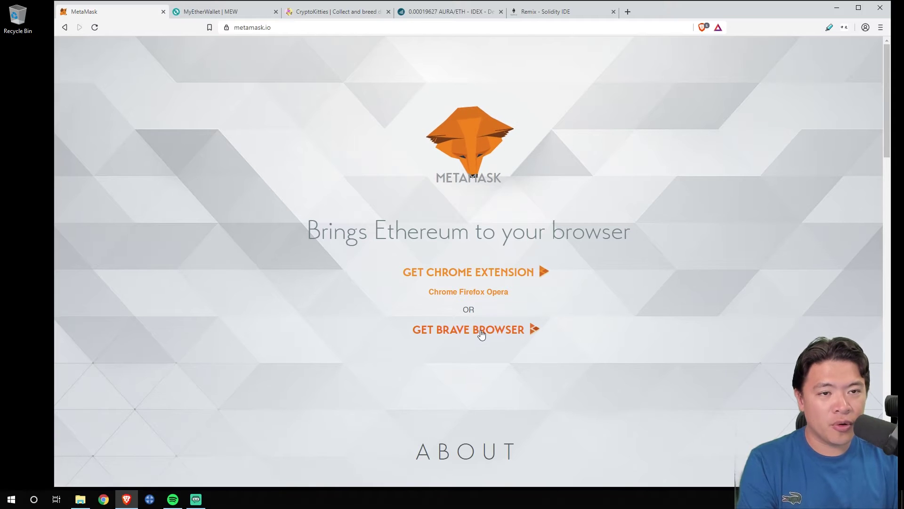
- Install the MetaMask extension from its Chrome Web Store page and approve its permissions
{"action": "left_click", "coordinate": [543, 278]}
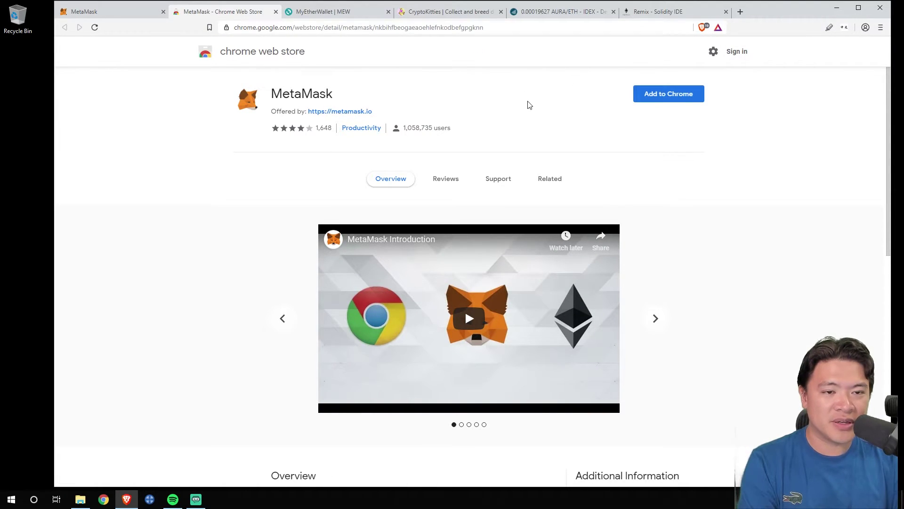
{"action": "left_click", "coordinate": [660, 100]}
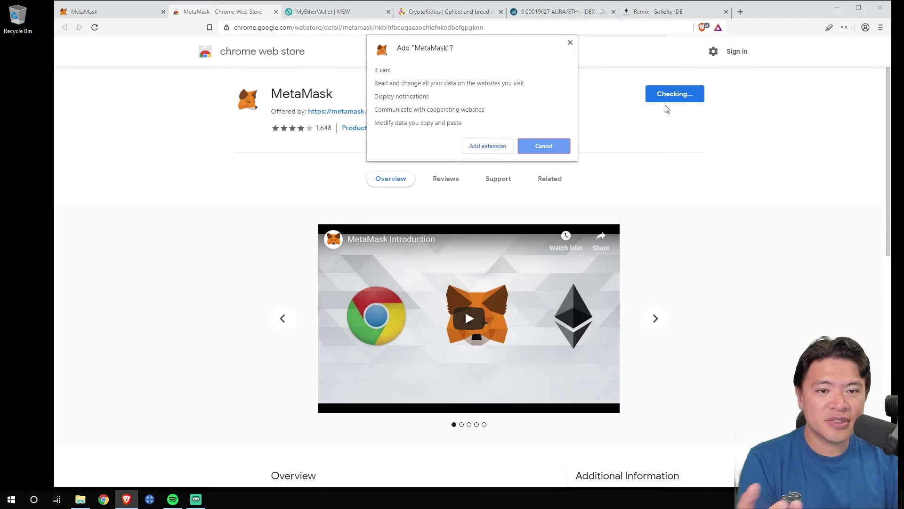
{"action": "left_click", "coordinate": [490, 146]}
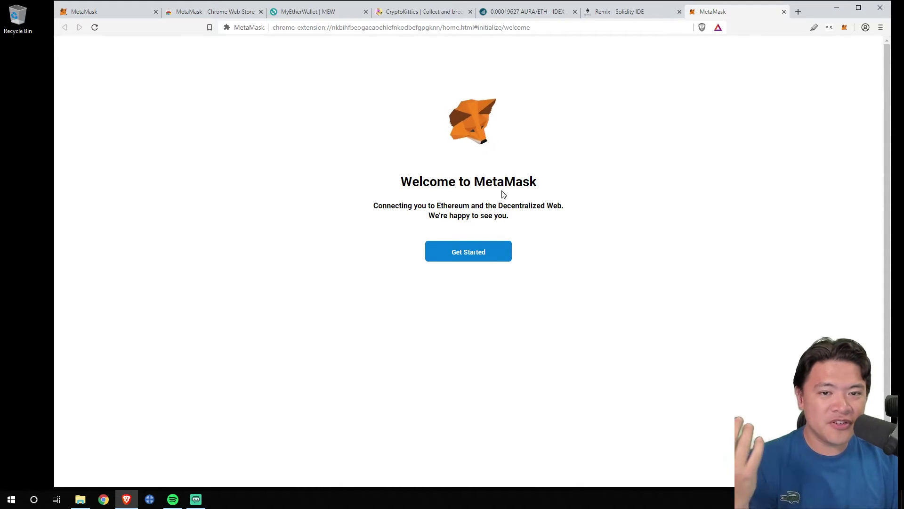
- Create a brand-new MetaMask wallet with a password, agreeing to share anonymous usage data
{"action": "left_click", "coordinate": [482, 253]}
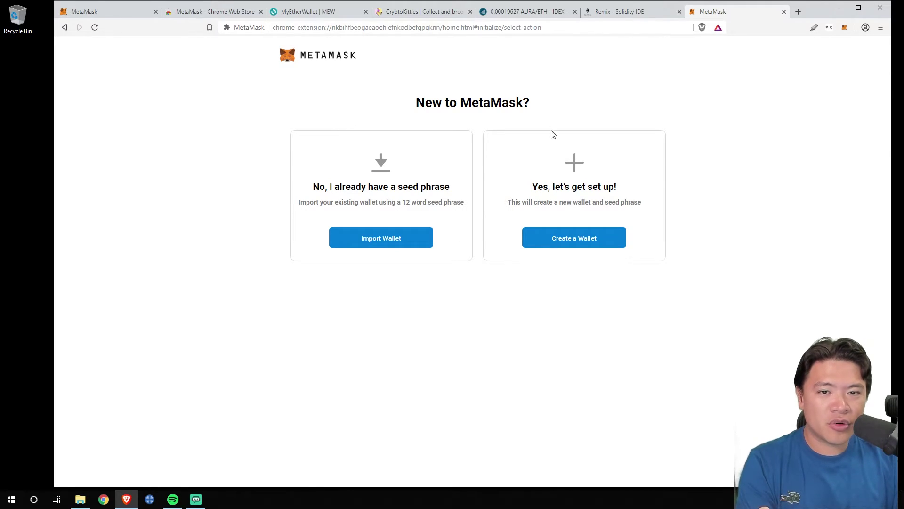
{"action": "left_click", "coordinate": [566, 240]}
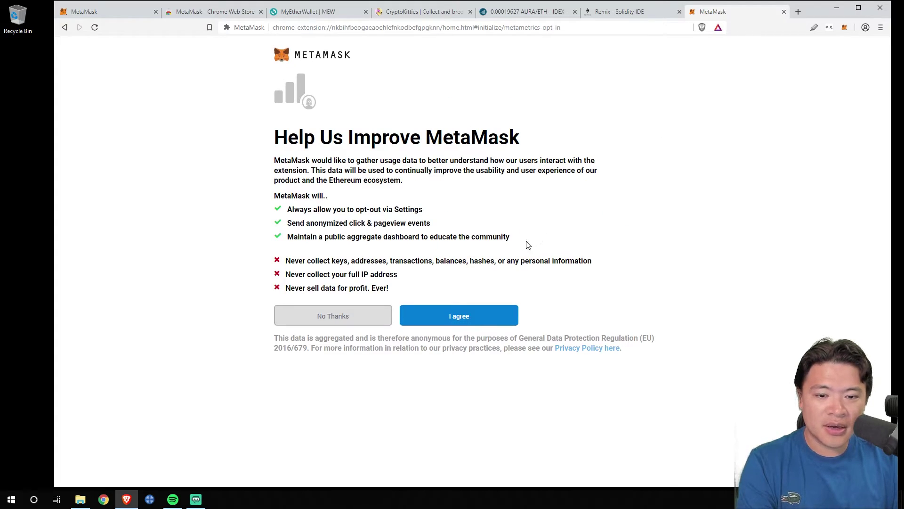
{"action": "left_click", "coordinate": [443, 316]}
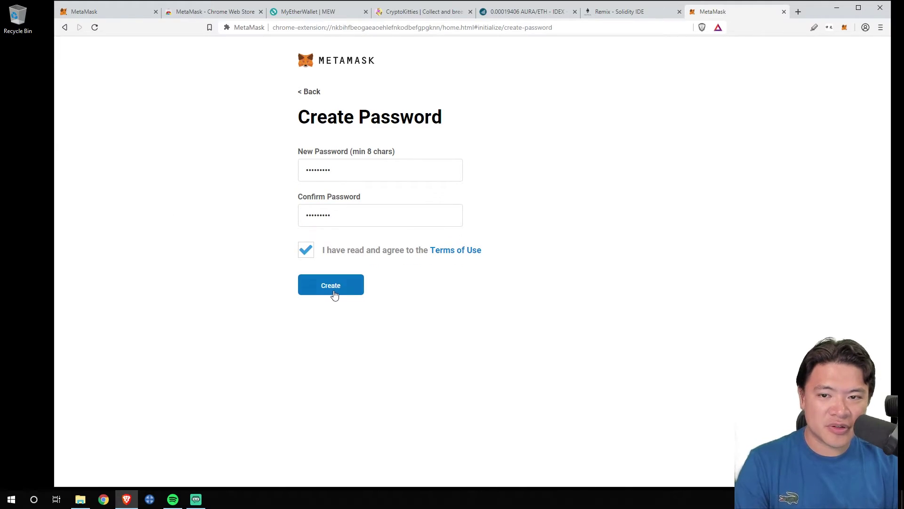
{"action": "left_click", "coordinate": [331, 286]}
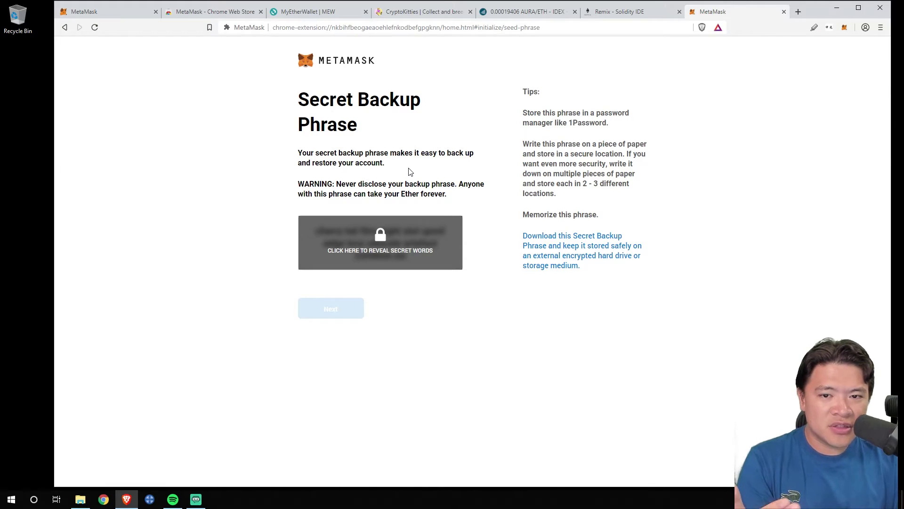
- Reveal the hidden secret backup words
{"action": "left_click", "coordinate": [399, 242]}
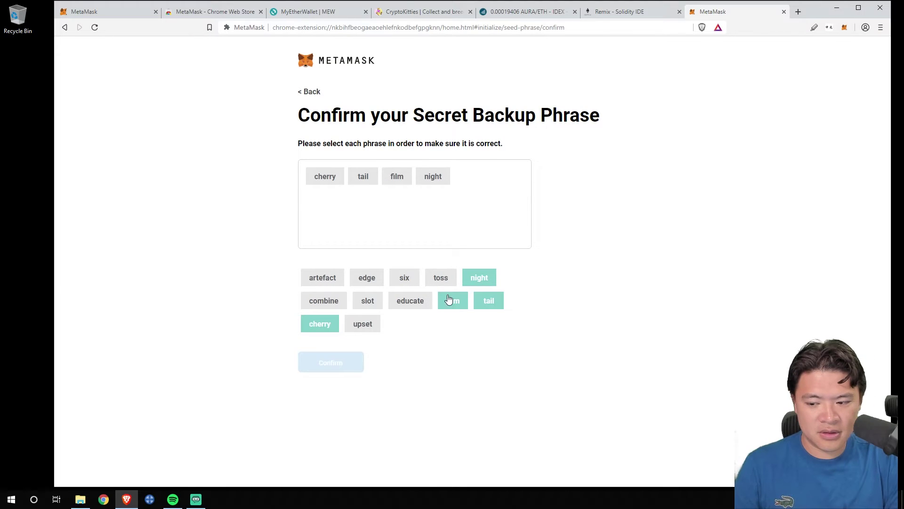
- Place the remaining backup phrase words in their original order and confirm the phrase
{"action": "left_click", "coordinate": [367, 300]}
{"action": "left_click", "coordinate": [363, 323]}
{"action": "left_click", "coordinate": [367, 278]}
{"action": "left_click", "coordinate": [440, 278]}
{"action": "left_click", "coordinate": [410, 300]}
{"action": "left_click", "coordinate": [323, 277]}
{"action": "left_click", "coordinate": [324, 300]}
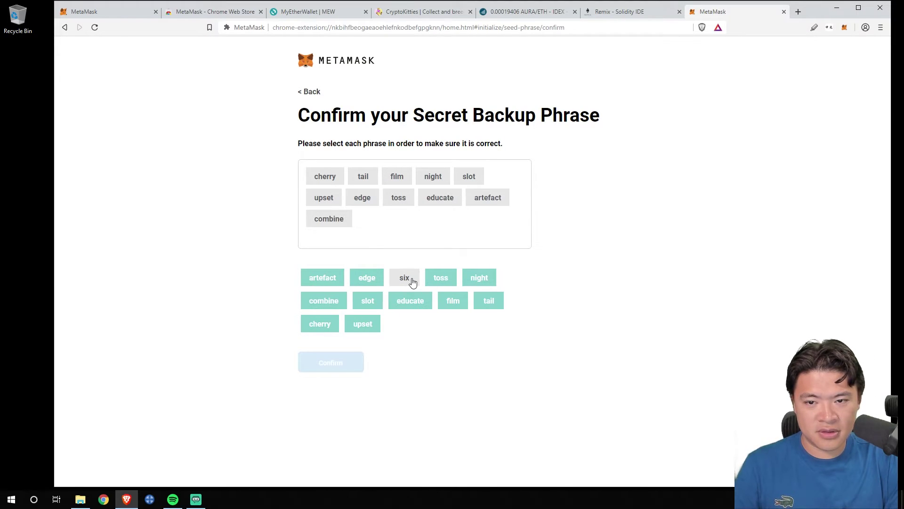
{"action": "left_click", "coordinate": [404, 278]}
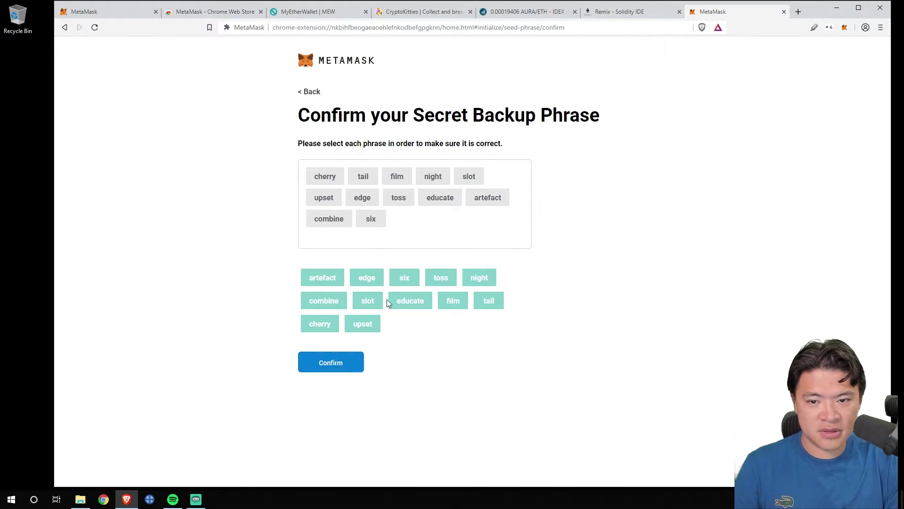
{"action": "left_click", "coordinate": [351, 365]}
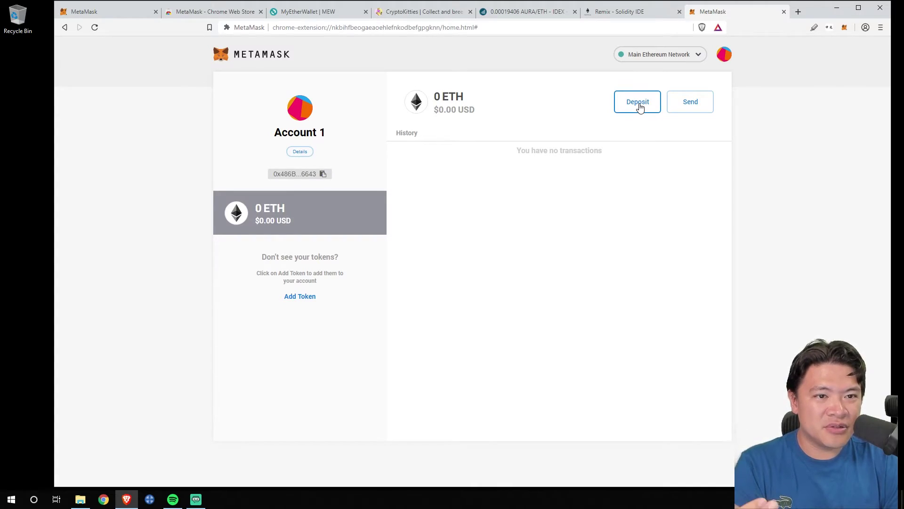
- Show Account 1's receiving address through Deposit and select the full address text
{"action": "left_click", "coordinate": [639, 104]}
{"action": "left_click", "coordinate": [577, 175]}
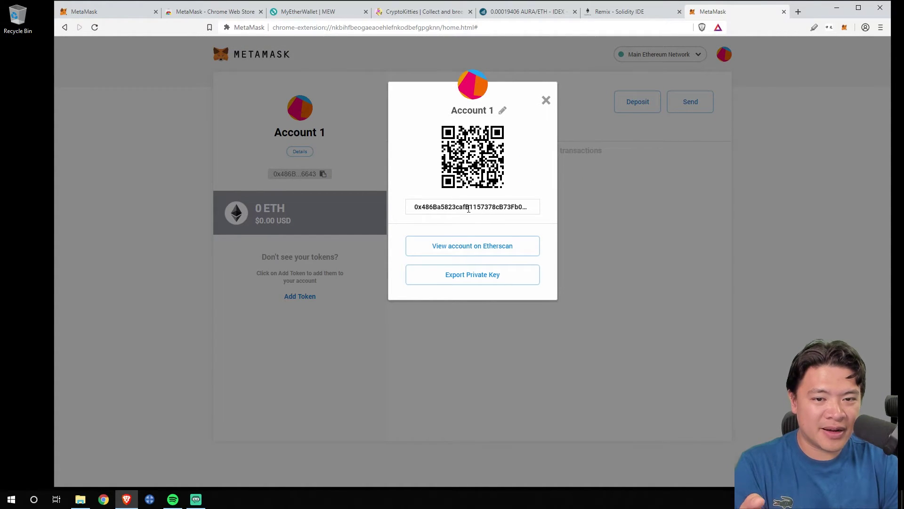
{"action": "left_click", "coordinate": [418, 206]}
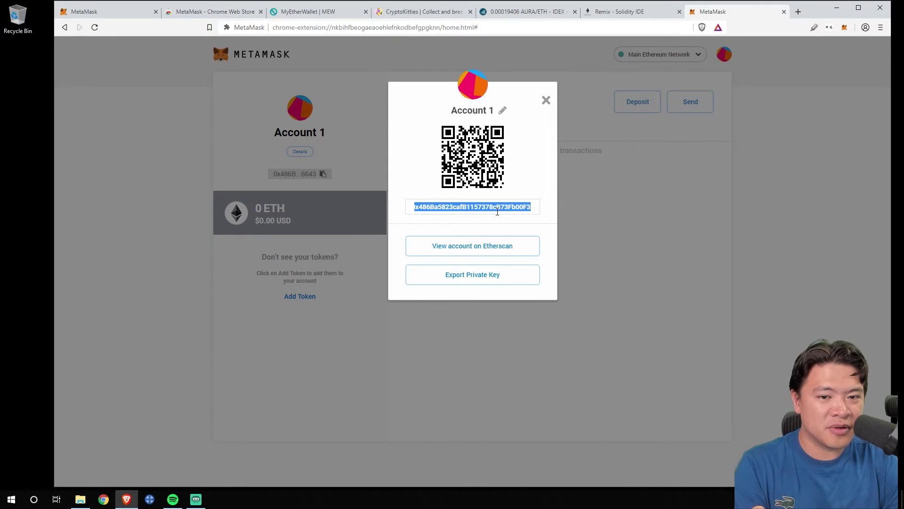
{"action": "left_click_drag", "start_coordinate": [503, 206], "coordinate": [403, 212]}
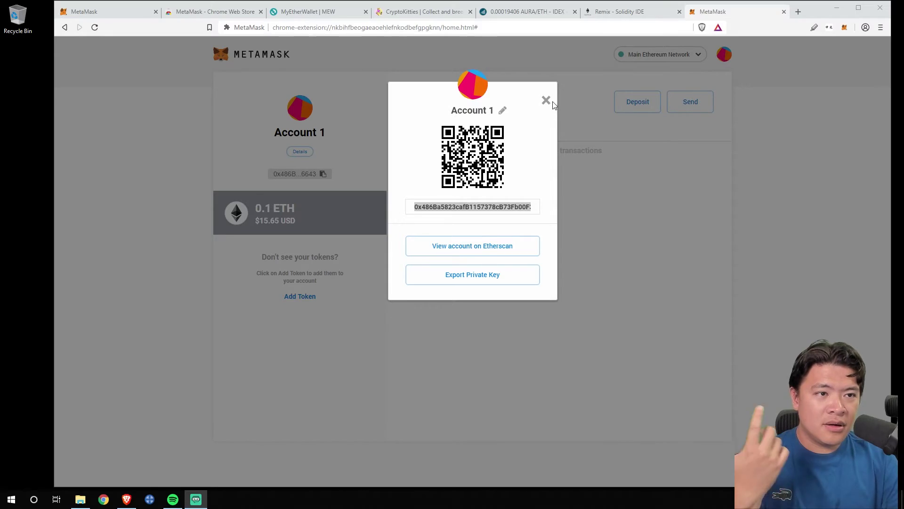
- Close the account details and reopen the MetaMask wallet popup from the toolbar
{"action": "left_click", "coordinate": [542, 98]}
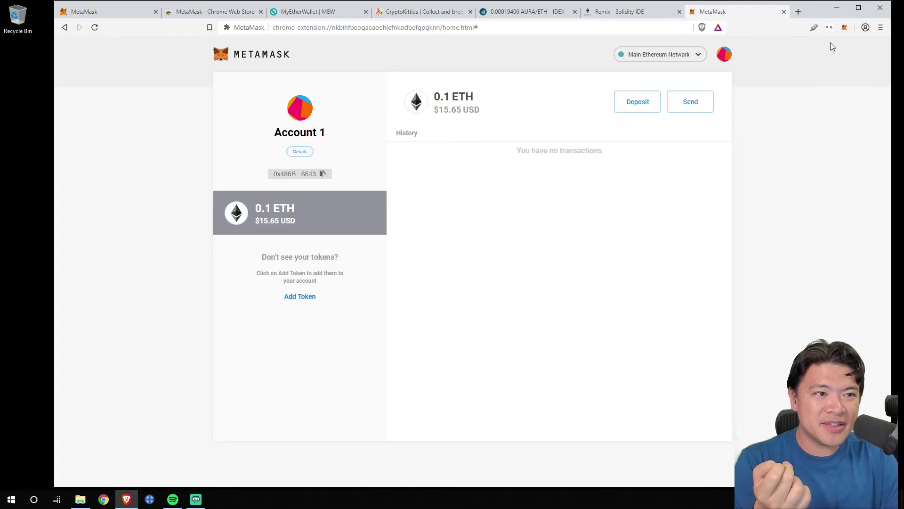
{"action": "left_click", "coordinate": [845, 28]}
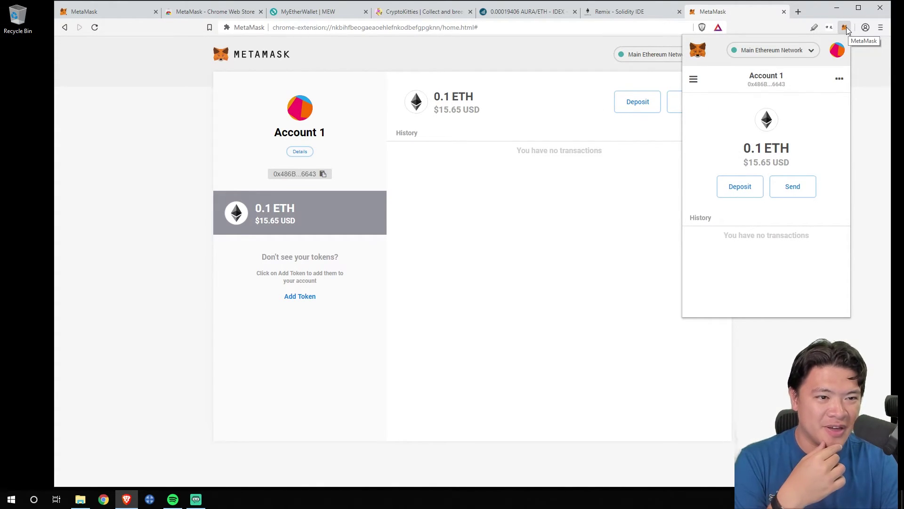
{"action": "left_click_drag", "start_coordinate": [780, 149], "coordinate": [726, 150]}
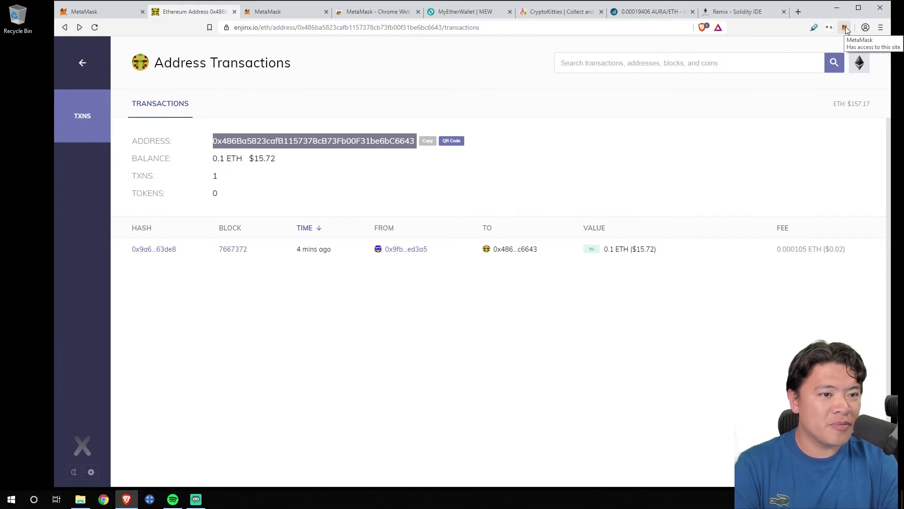
- Send 0.05 ETH from Account 1 to the pasted recipient address and confirm it
{"action": "left_click", "coordinate": [845, 27]}
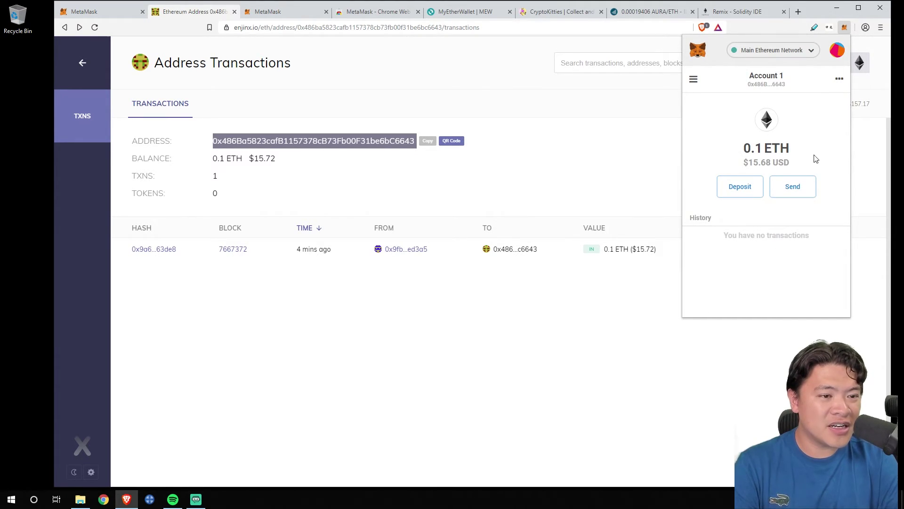
{"action": "left_click", "coordinate": [791, 187]}
{"action": "left_click", "coordinate": [780, 160]}
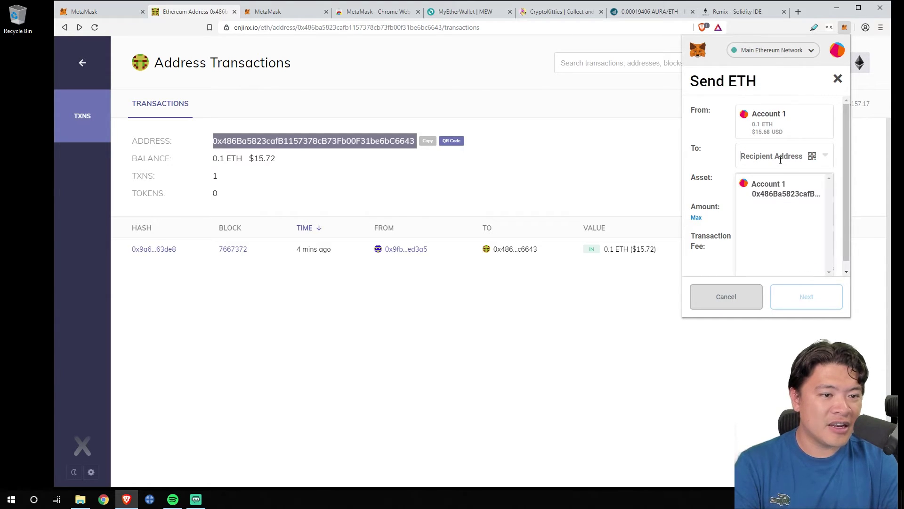
{"action": "key", "text": "ctrl+v"}
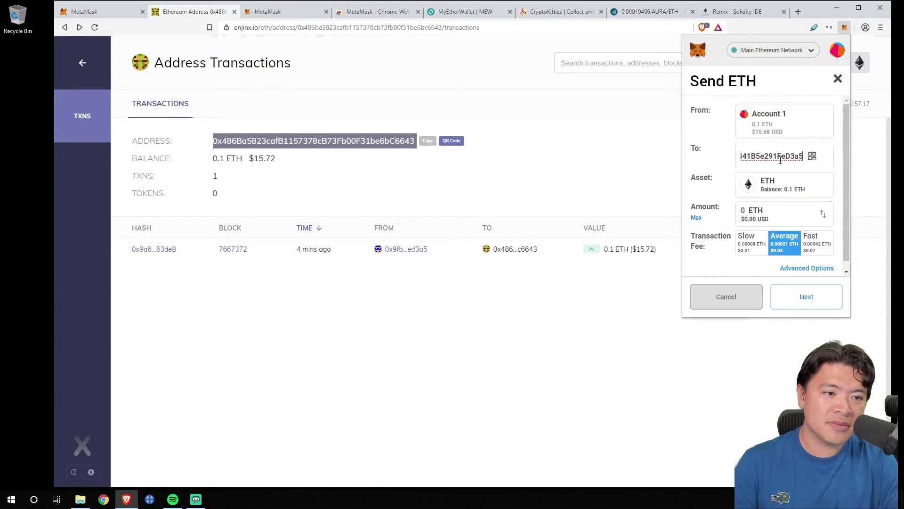
{"action": "left_click", "coordinate": [746, 210]}
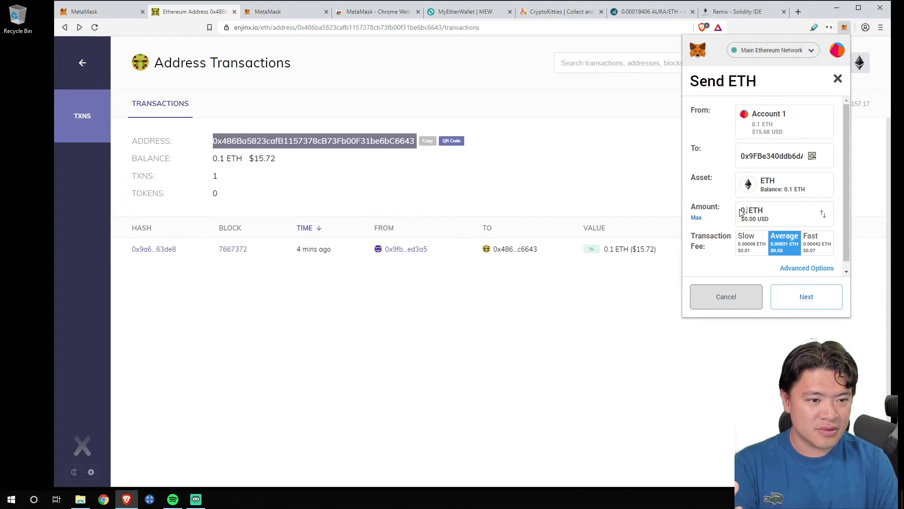
{"action": "type", "text": ".05"}
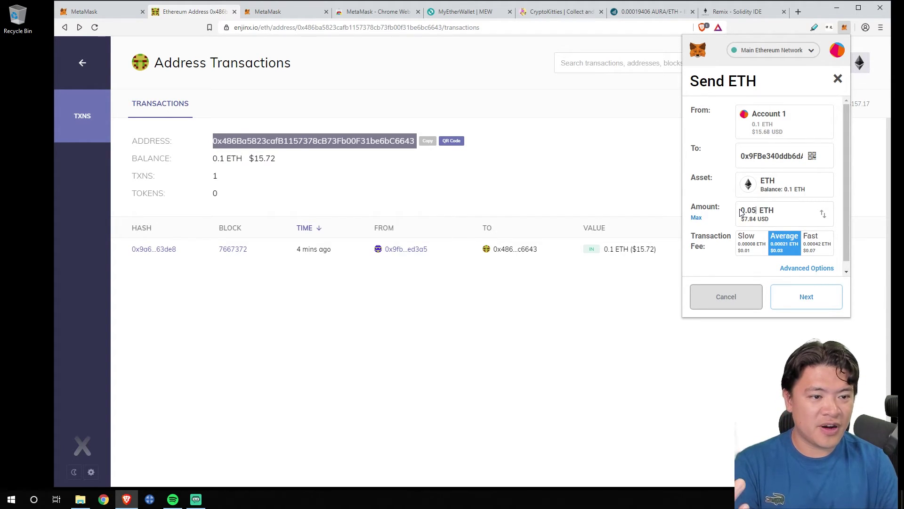
{"action": "left_click", "coordinate": [805, 302]}
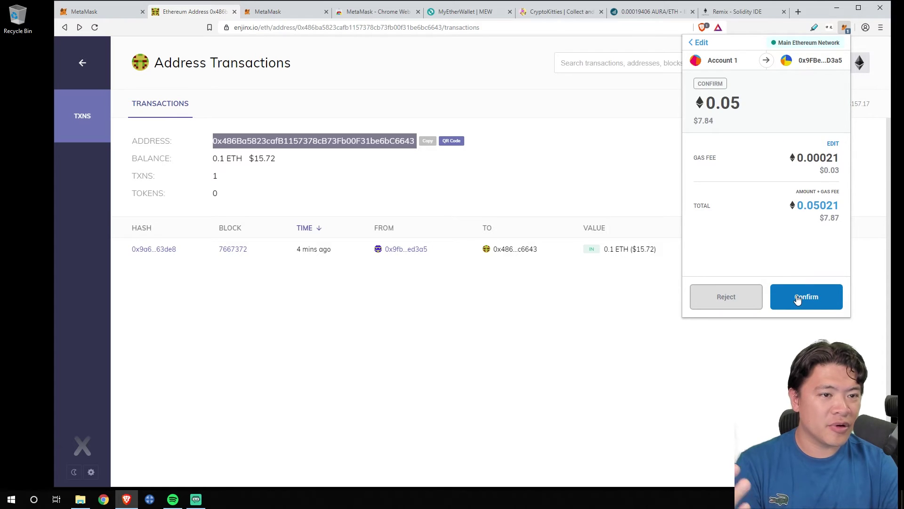
{"action": "left_click", "coordinate": [797, 299]}
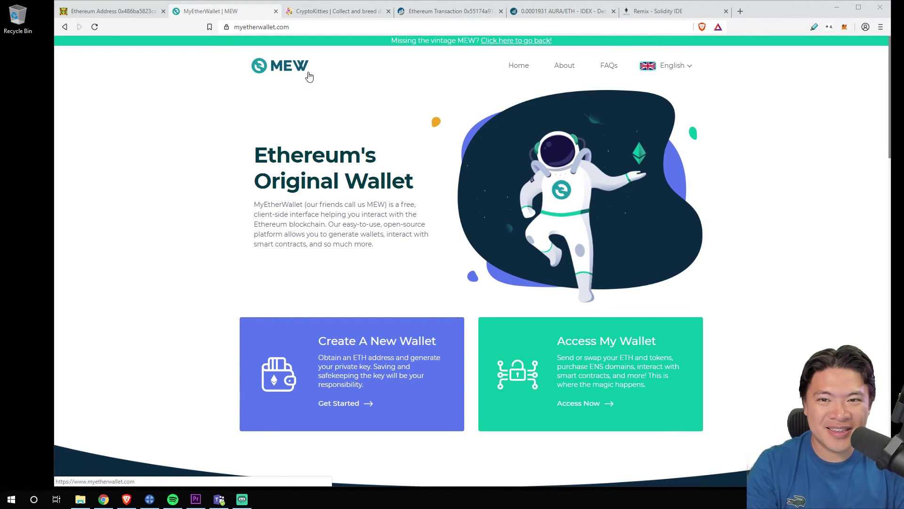
- Check the site's address, then choose Access My Wallet via MetaMask and accept the terms
{"action": "left_click", "coordinate": [265, 32]}
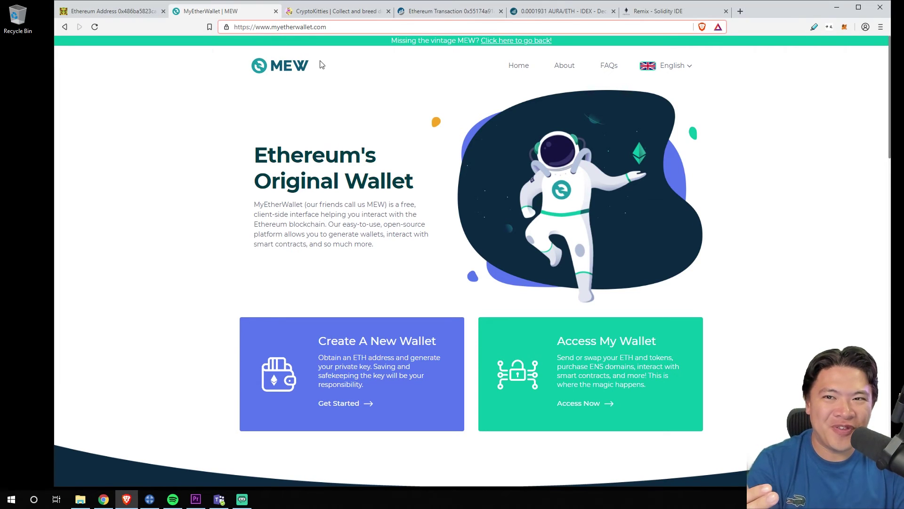
{"action": "left_click", "coordinate": [304, 176]}
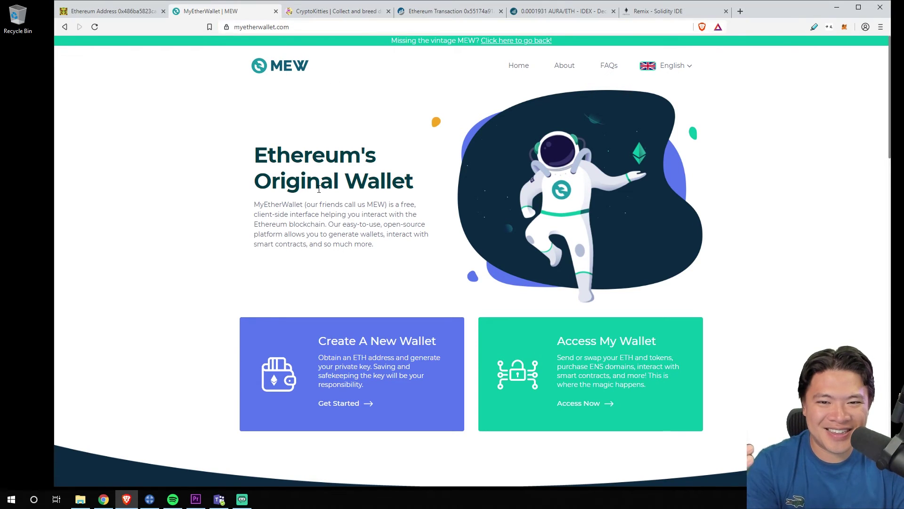
{"action": "left_click", "coordinate": [571, 347]}
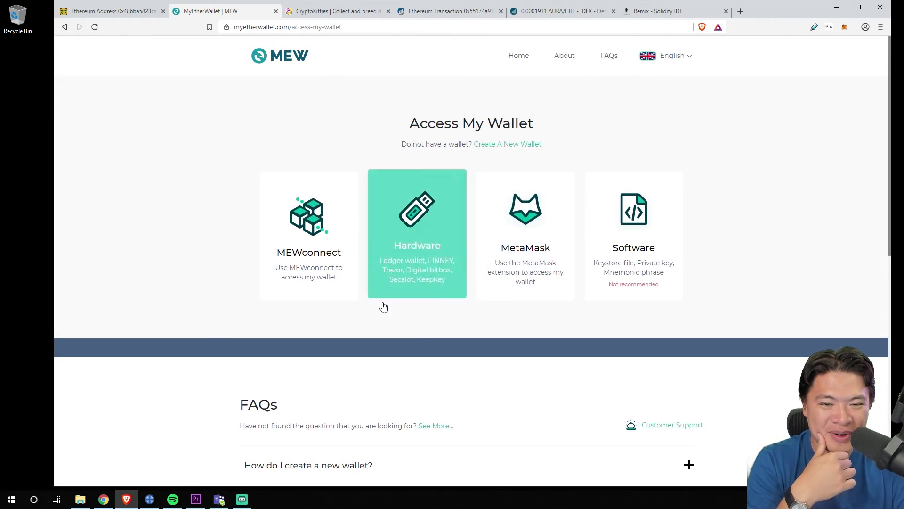
{"action": "left_click", "coordinate": [514, 272]}
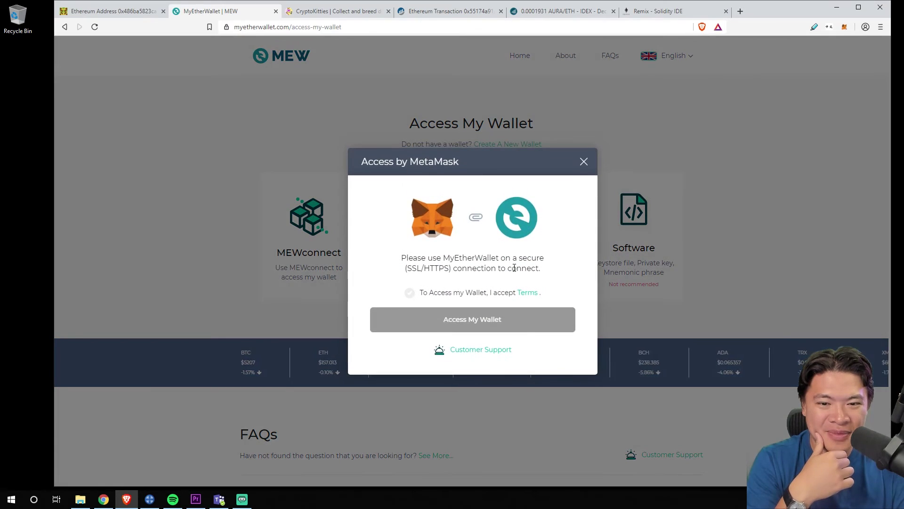
{"action": "left_click", "coordinate": [444, 296]}
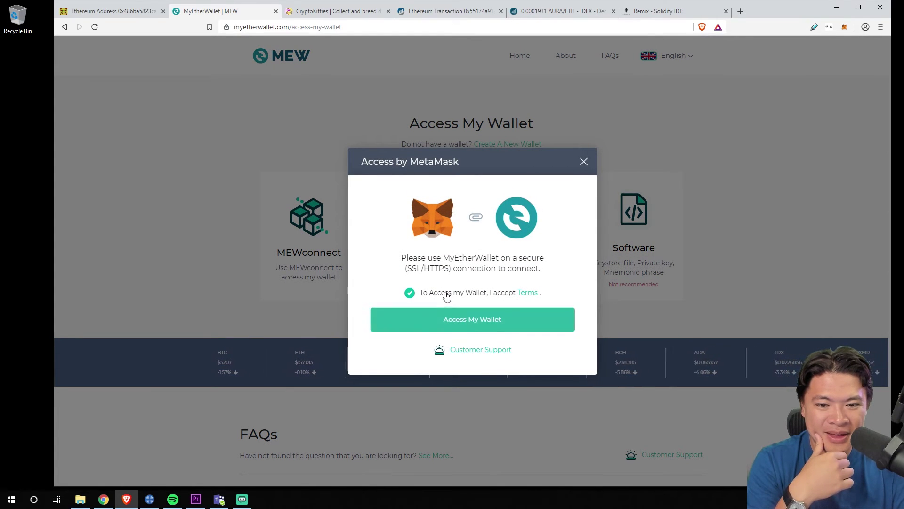
- Request wallet access and approve MyEtherWallet's connection to Account 1 in the MetaMask notification
{"action": "left_click", "coordinate": [488, 325]}
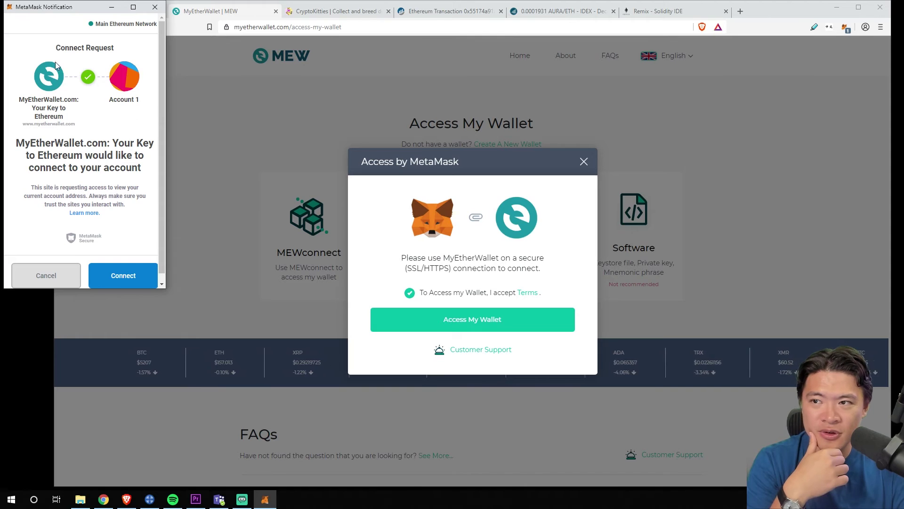
{"action": "left_click_drag", "start_coordinate": [51, 11], "coordinate": [153, 71]}
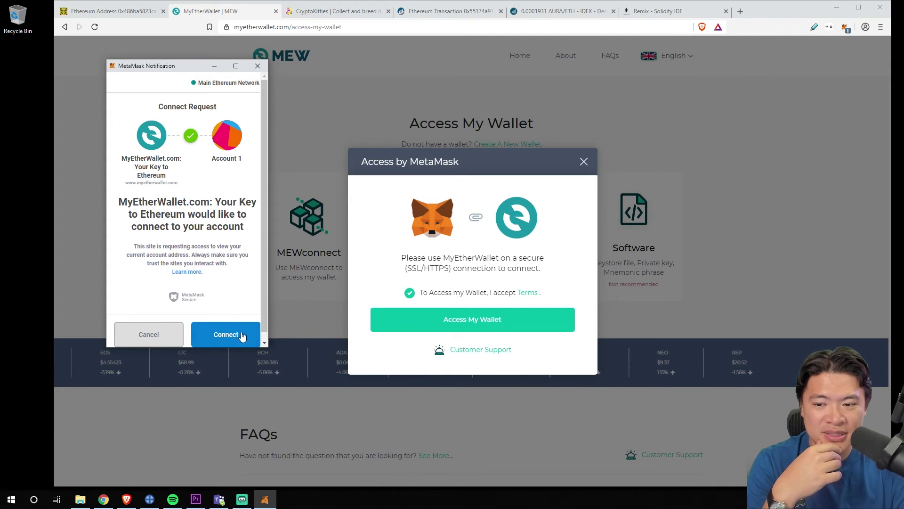
{"action": "left_click", "coordinate": [219, 333]}
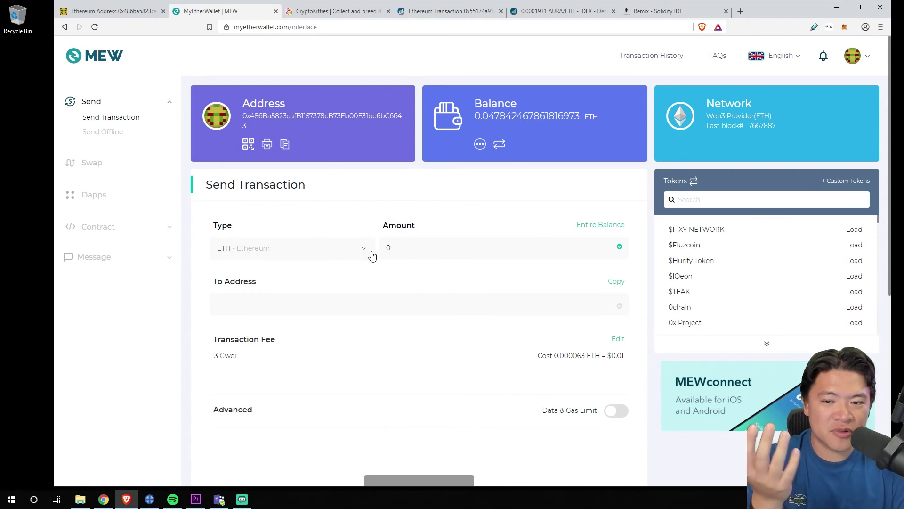
- View MyEtherWallet's Dapps and Interact with Contract pages, reposition the Remix tab, then switch to CryptoKitties
{"action": "left_click", "coordinate": [105, 198]}
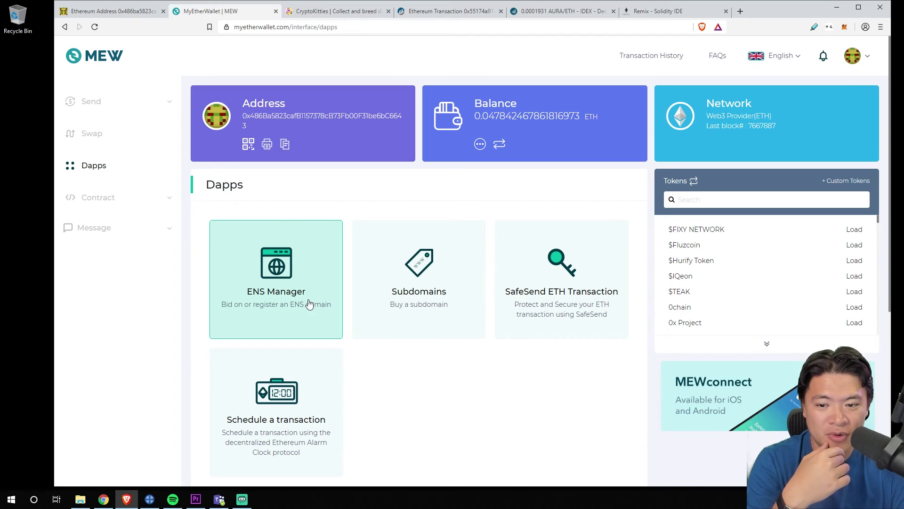
{"action": "left_click", "coordinate": [122, 203]}
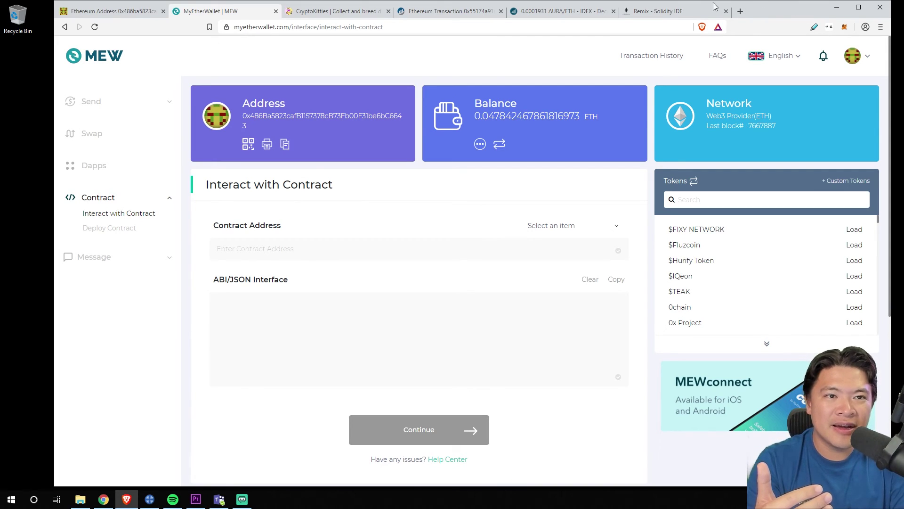
{"action": "left_click_drag", "start_coordinate": [657, 10], "coordinate": [325, 30]}
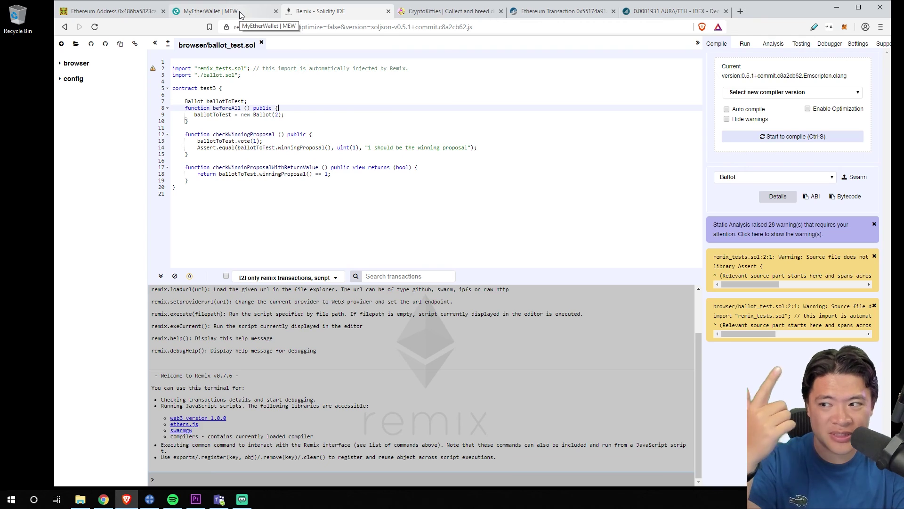
{"action": "key", "text": "ctrl+Tab"}
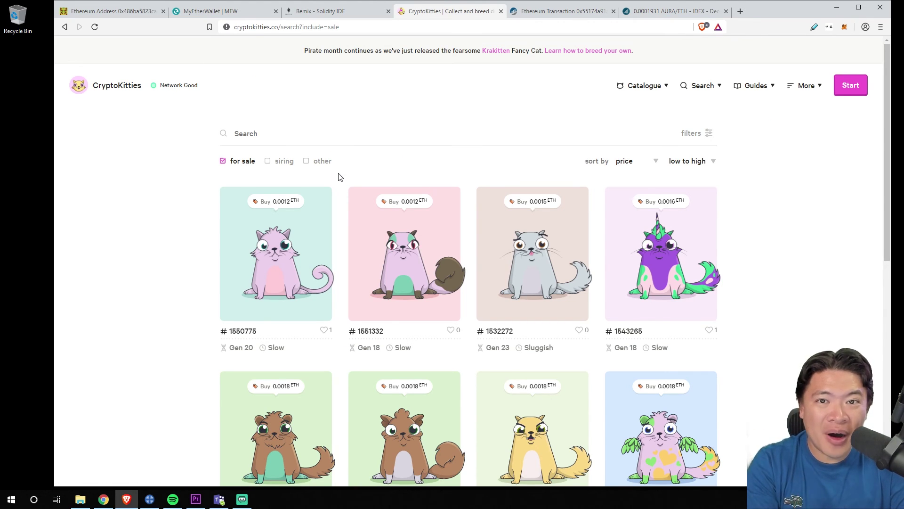
- Open kitty #1550775 (Professor Teanoodle) and try to buy it for 0.0012 ETH
{"action": "left_click", "coordinate": [308, 225]}
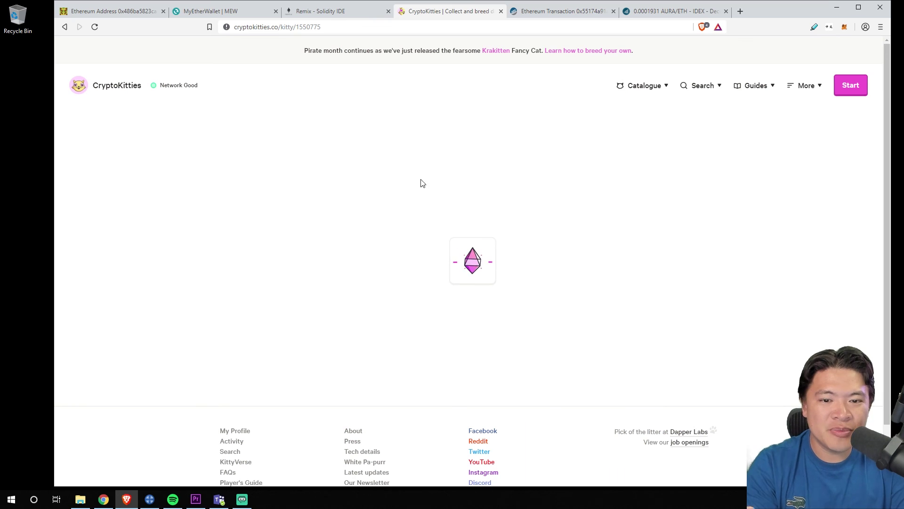
{"action": "scroll", "coordinate": [461, 193], "scroll_direction": "down", "scroll_amount": 3}
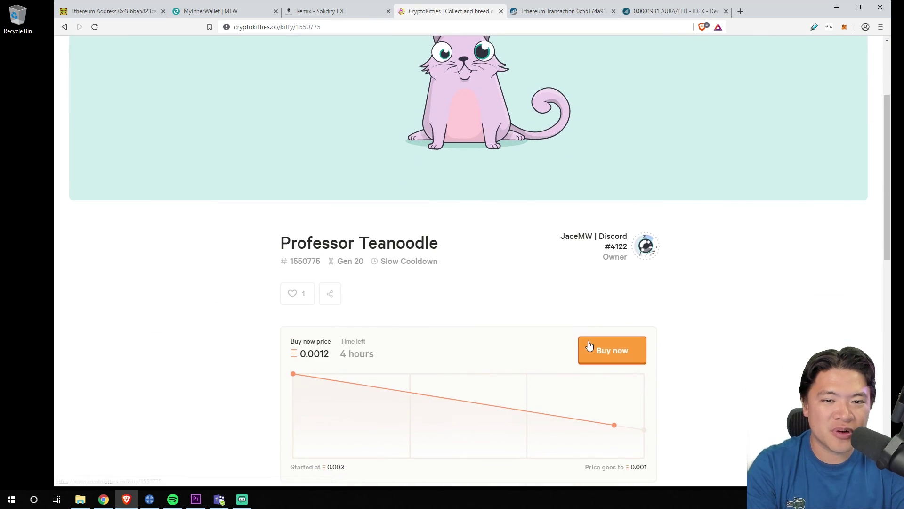
{"action": "left_click", "coordinate": [611, 349]}
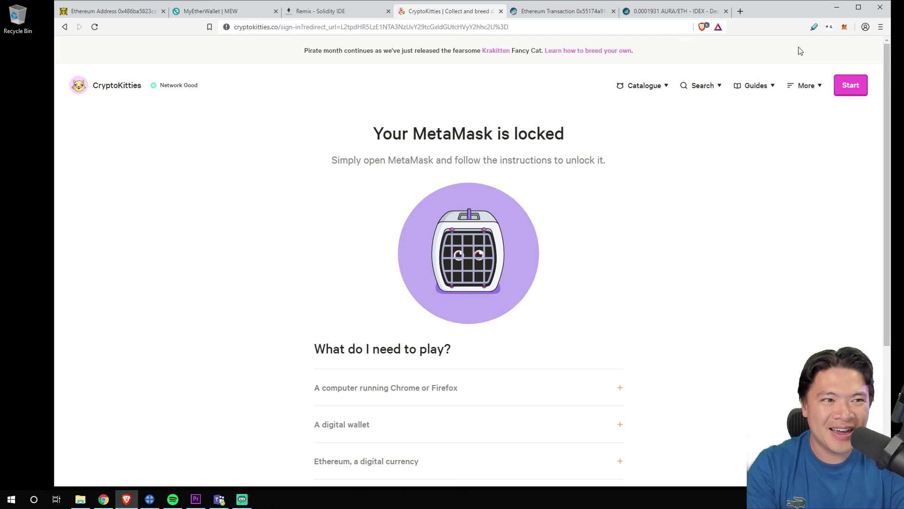
- Turn off Privacy Mode in MetaMask's Security & Privacy settings
{"action": "left_click", "coordinate": [845, 27]}
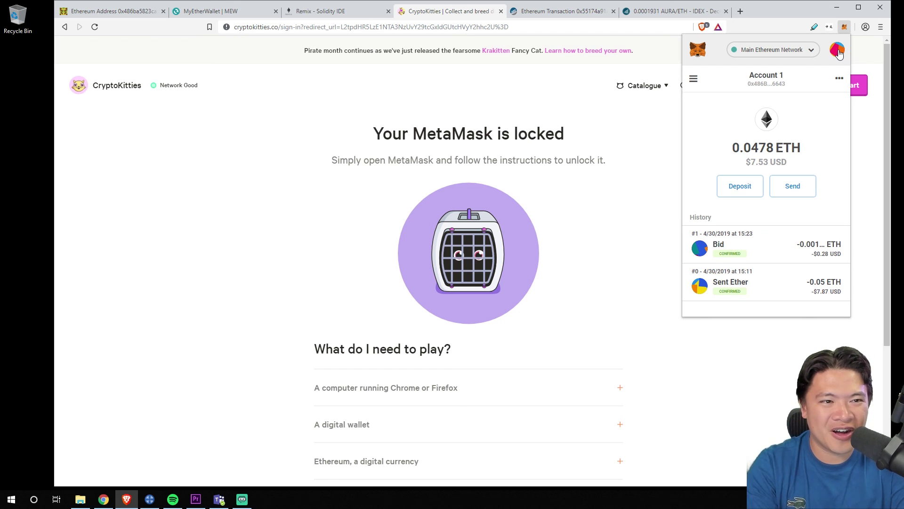
{"action": "left_click", "coordinate": [837, 51]}
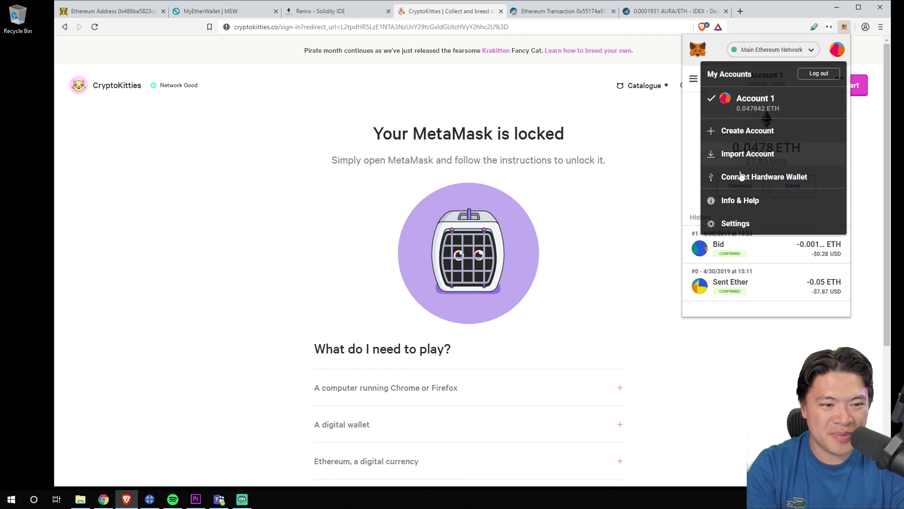
{"action": "left_click", "coordinate": [721, 223]}
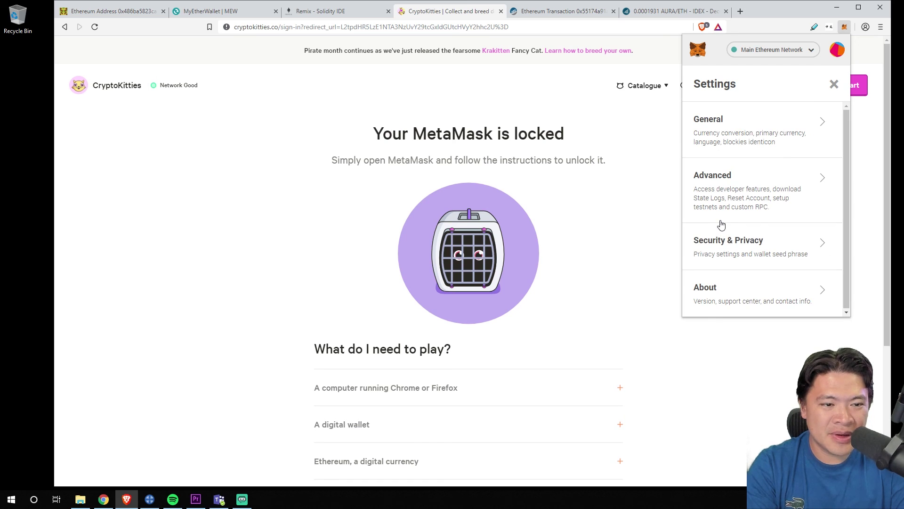
{"action": "left_click", "coordinate": [717, 247]}
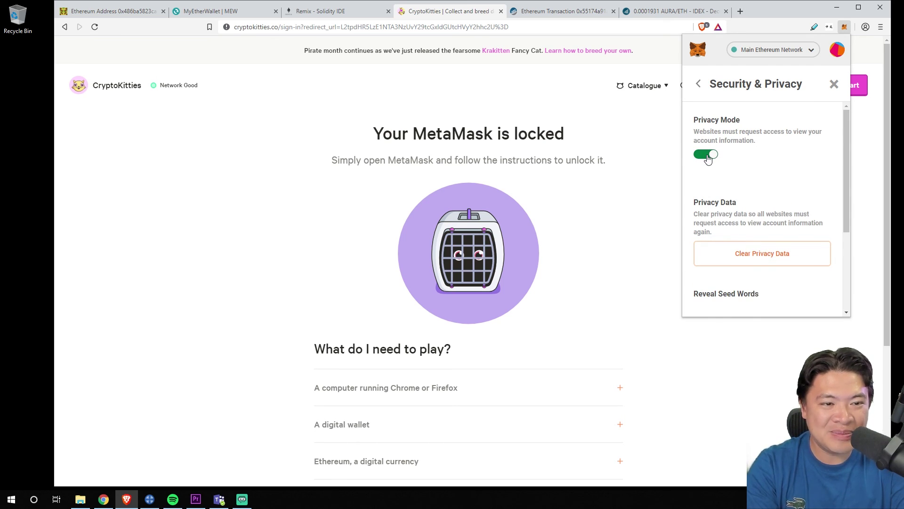
{"action": "left_click", "coordinate": [708, 156]}
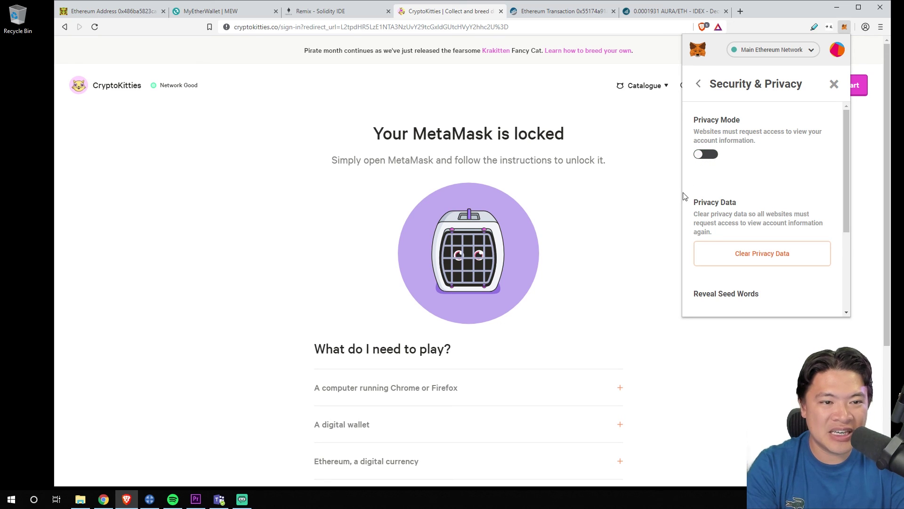
{"action": "left_click", "coordinate": [664, 206]}
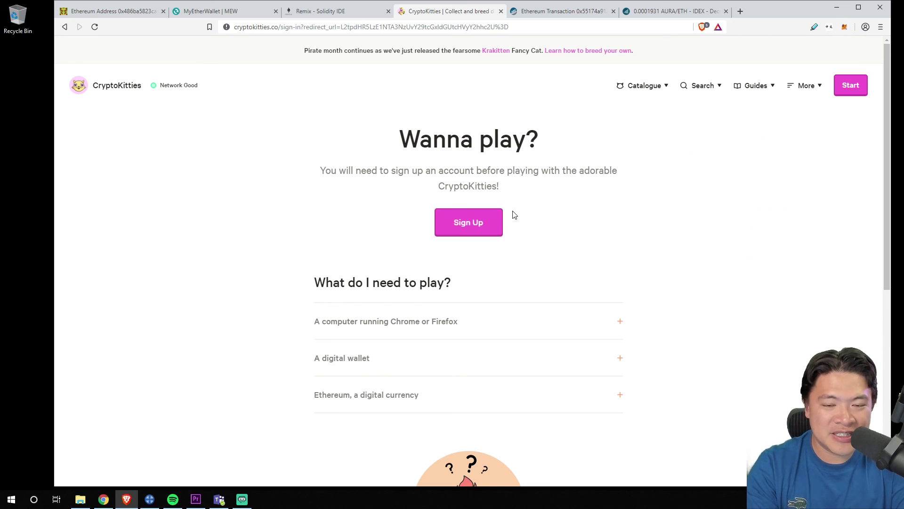
- Scroll down and back up through the CryptoKitties 'Wanna play?' sign-up page
{"action": "scroll", "coordinate": [517, 214], "scroll_direction": "down", "scroll_amount": 2}
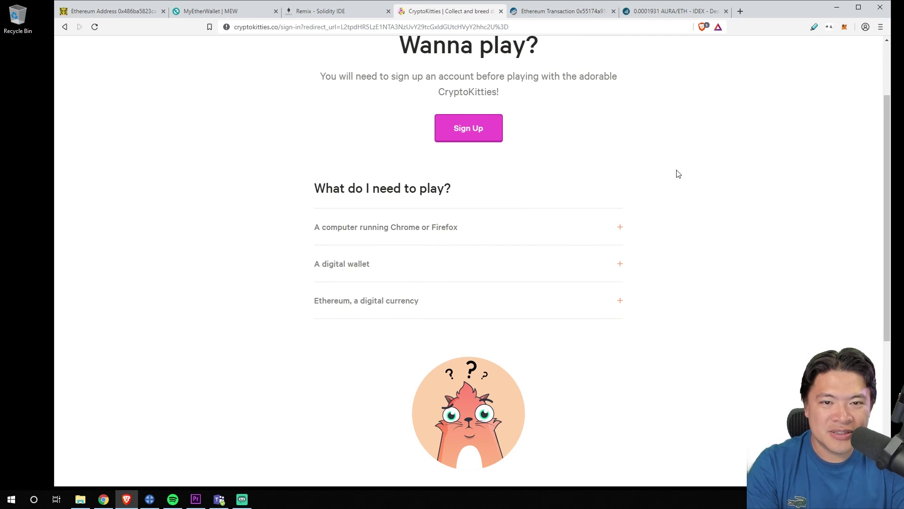
{"action": "scroll", "coordinate": [674, 169], "scroll_direction": "up", "scroll_amount": 2}
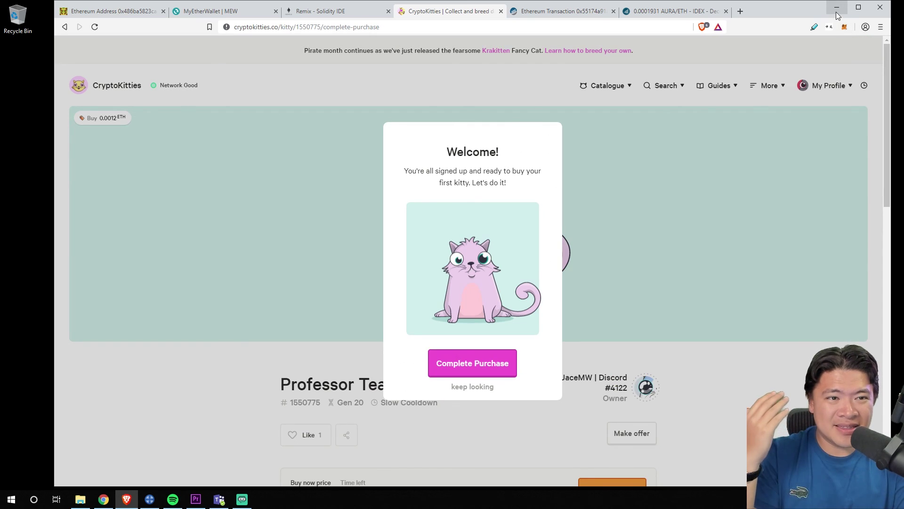